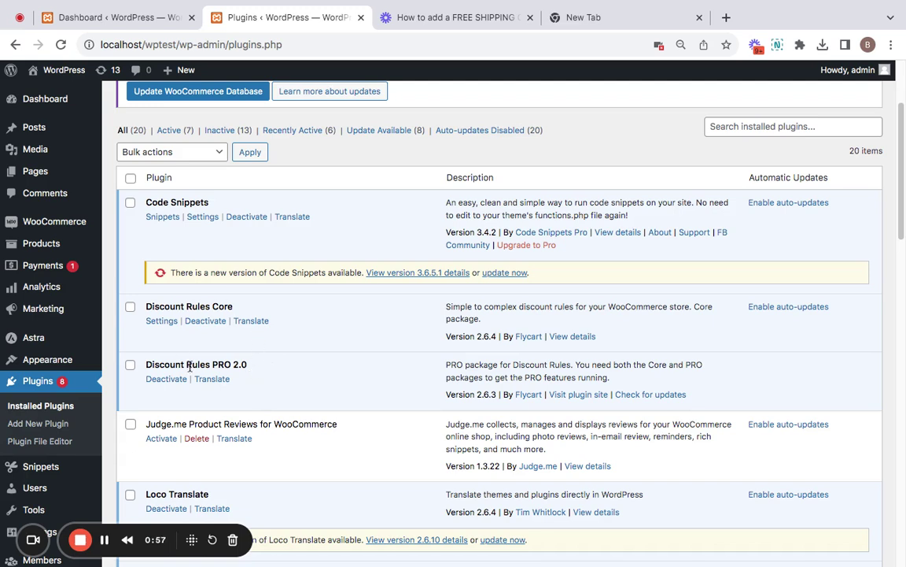
- From the dashboard, open WooCommerce Discount Rules and start a new, empty rule
click(128, 19)
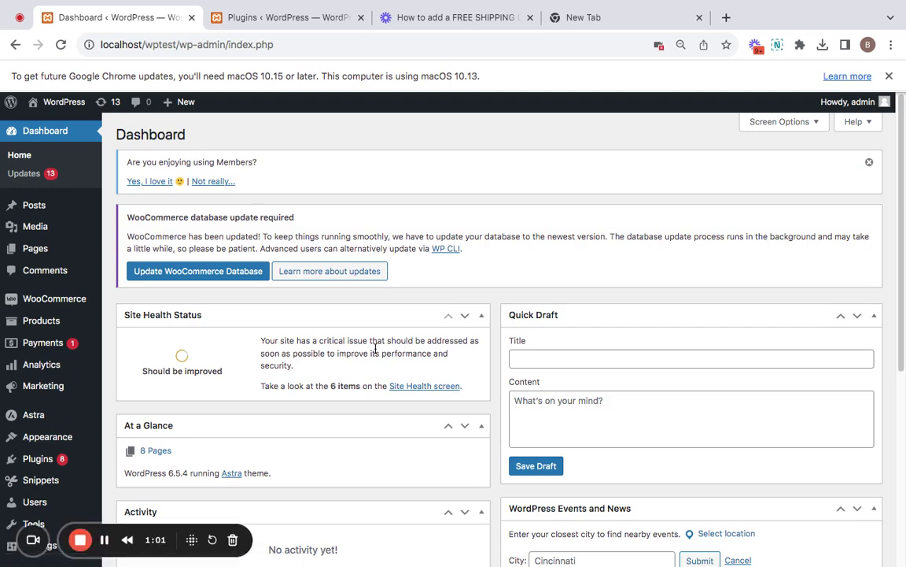
mouse_move(17, 302)
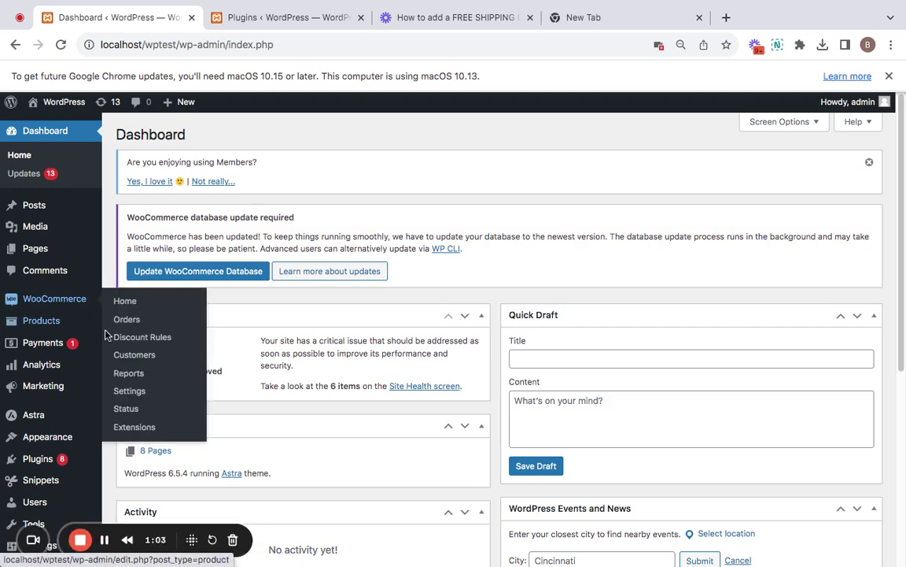
click(151, 342)
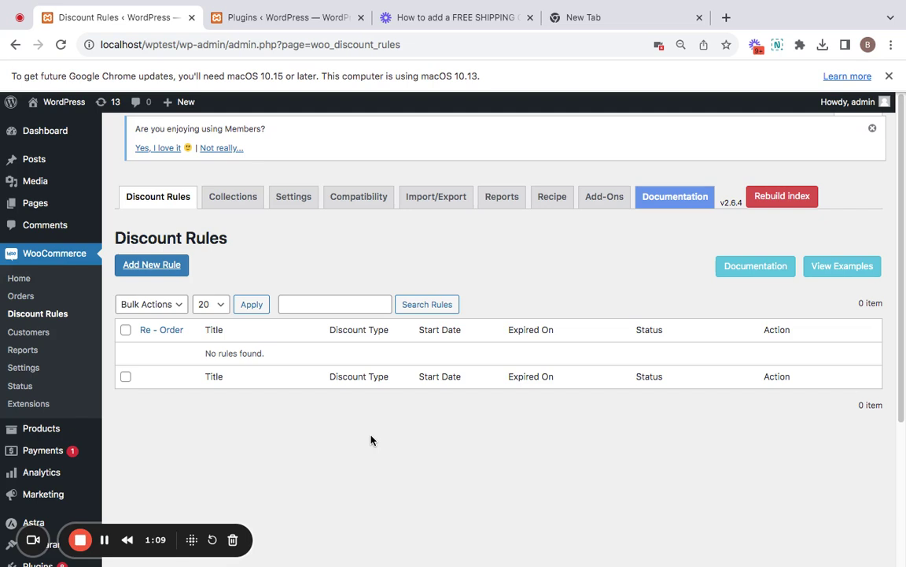
click(152, 265)
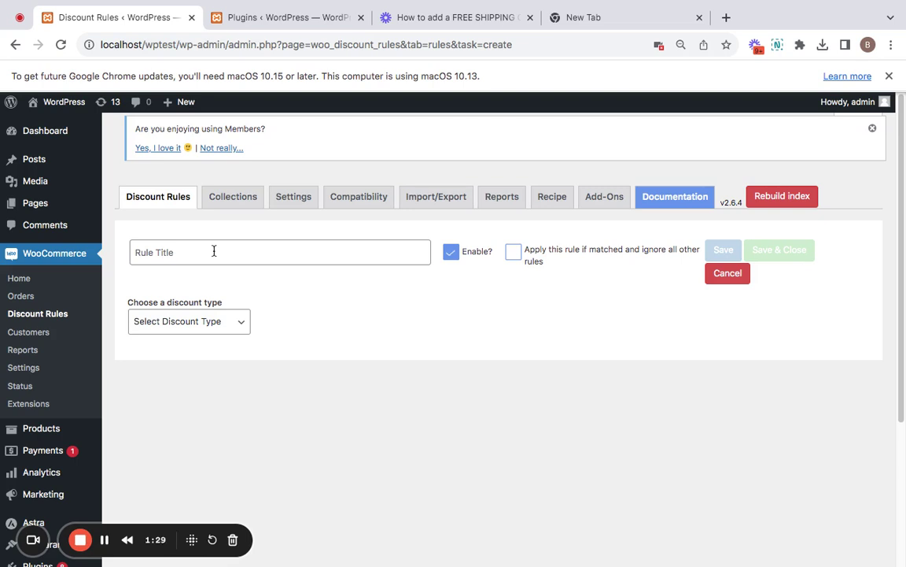
- Name the rule 'Free shipping coupon' and set its discount type to Free Shipping
click(213, 250)
text(Free shipping coupon)
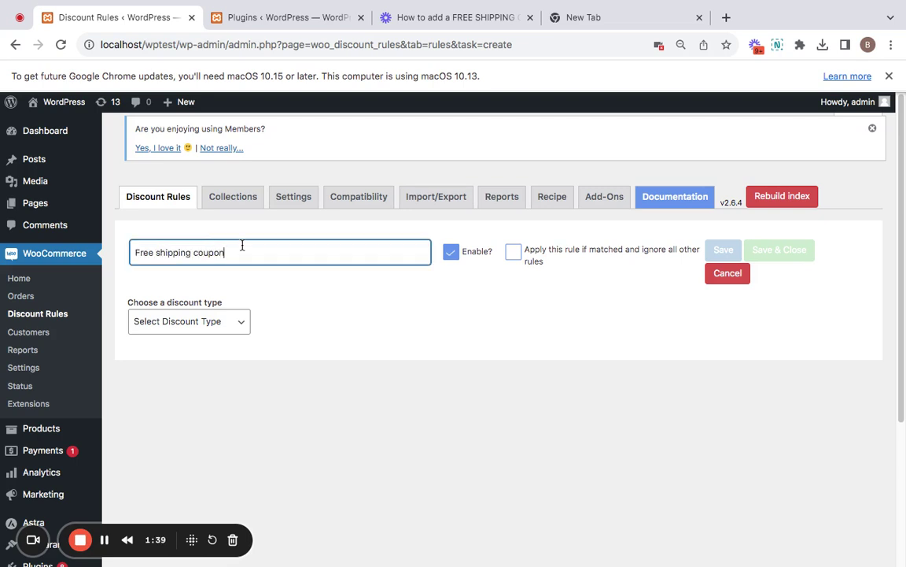
click(205, 324)
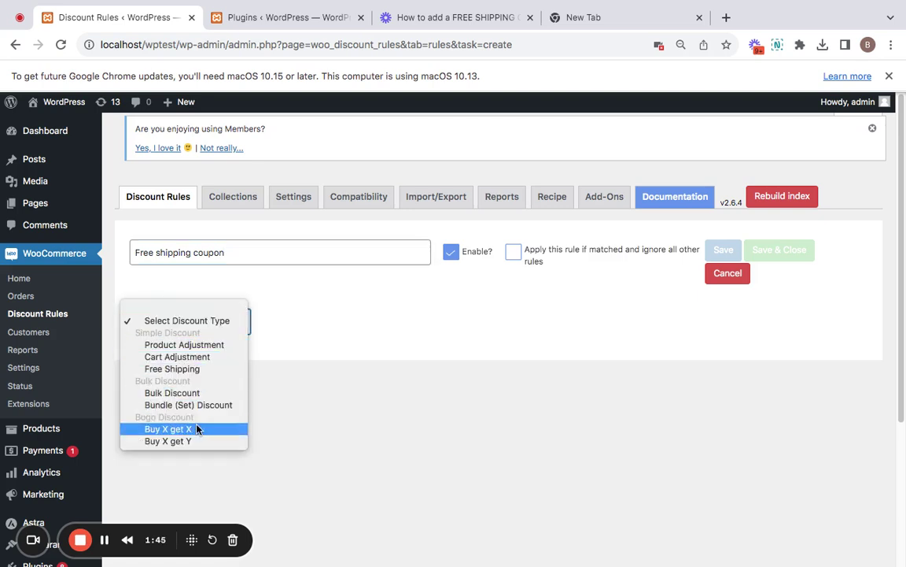
click(210, 370)
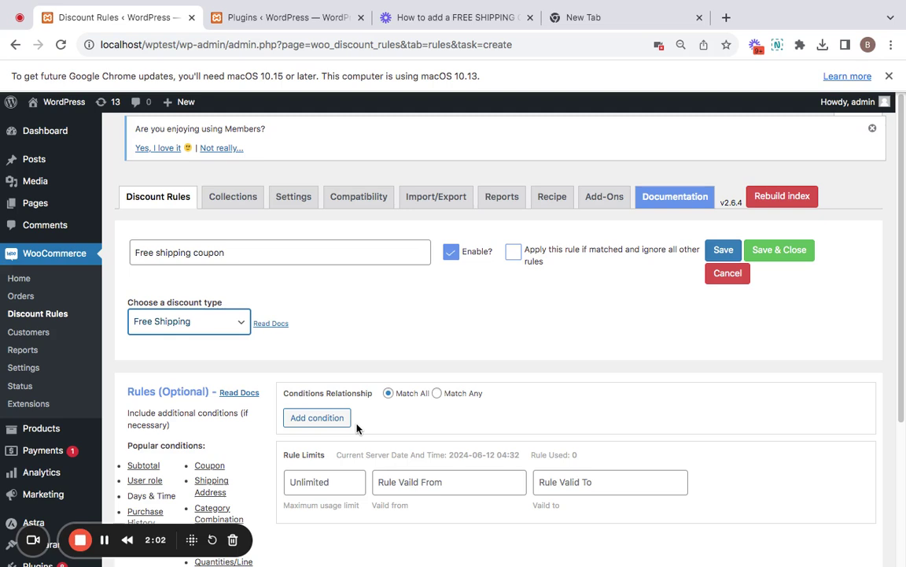
- Add a Coupons condition with custom coupon FREESHIPP, save the rule, and open the site link's menu
click(315, 421)
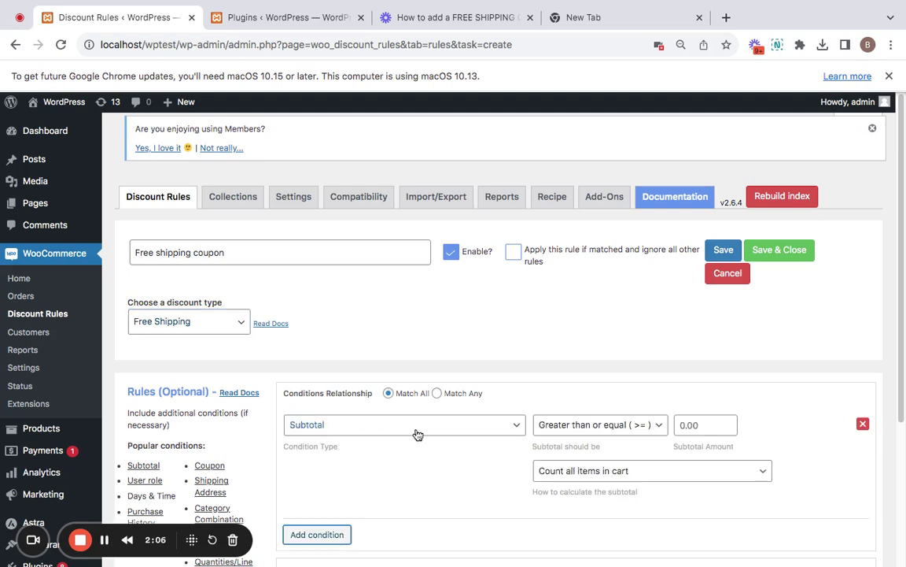
click(454, 425)
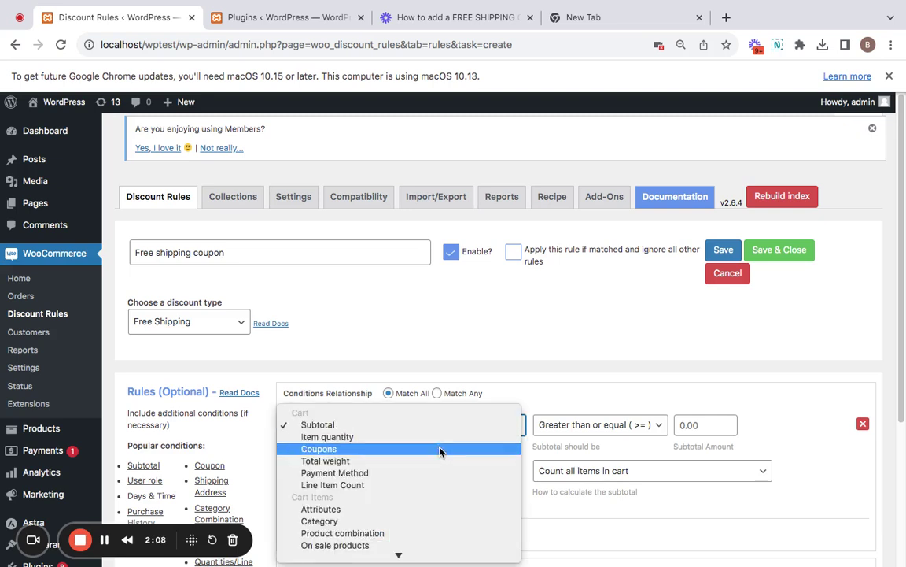
scroll(441, 453, down, 5)
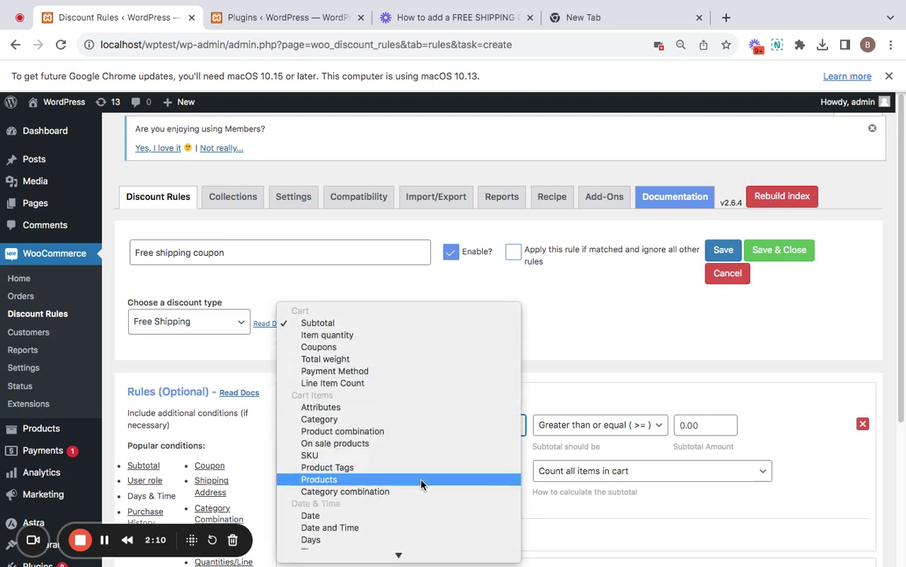
click(370, 347)
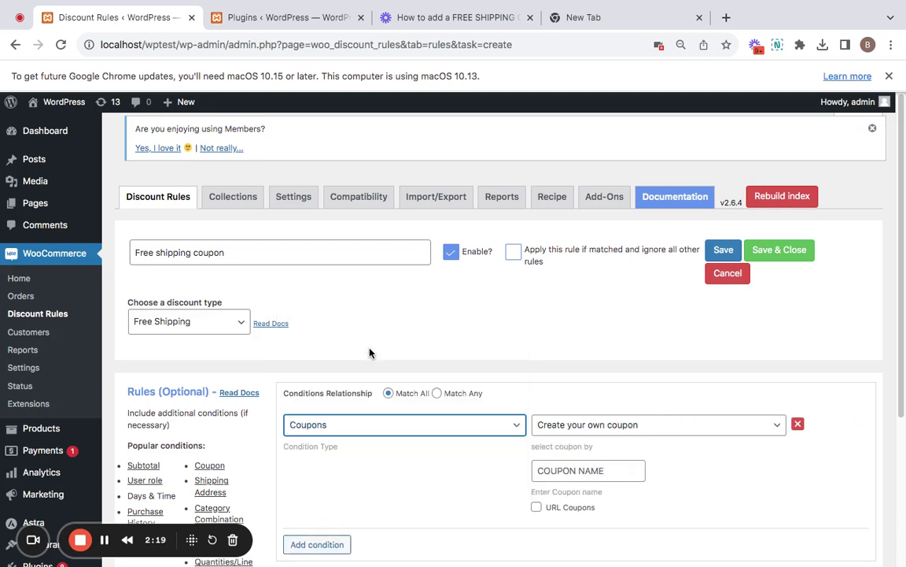
click(644, 429)
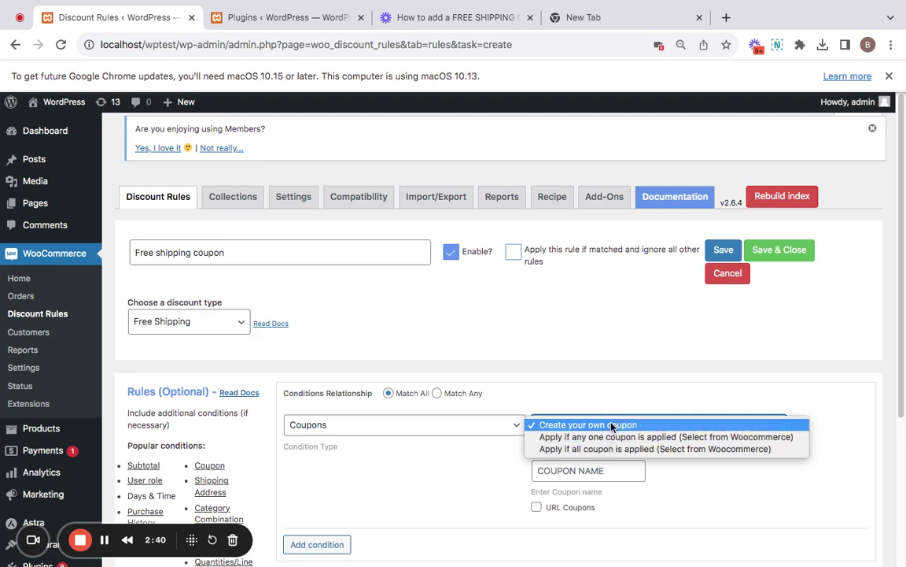
click(613, 426)
click(610, 470)
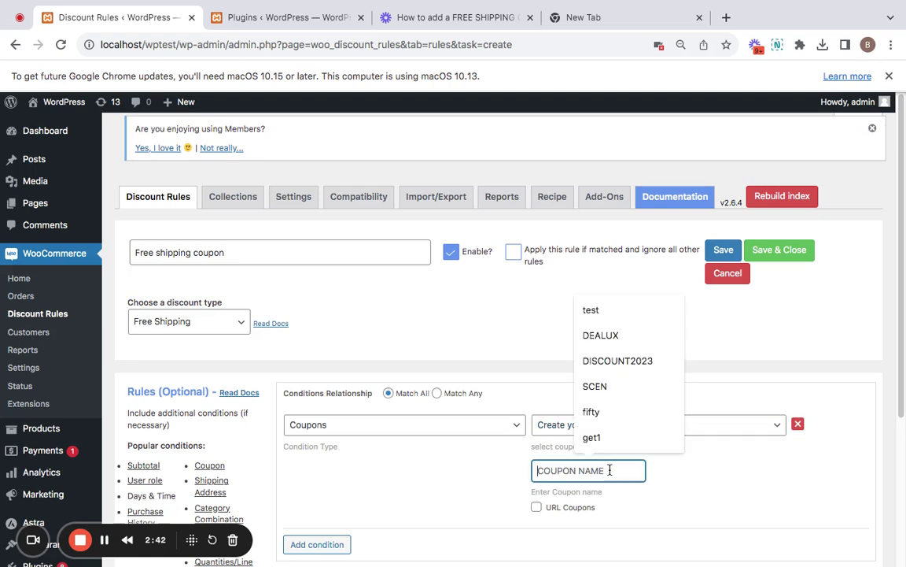
text(FREESH)
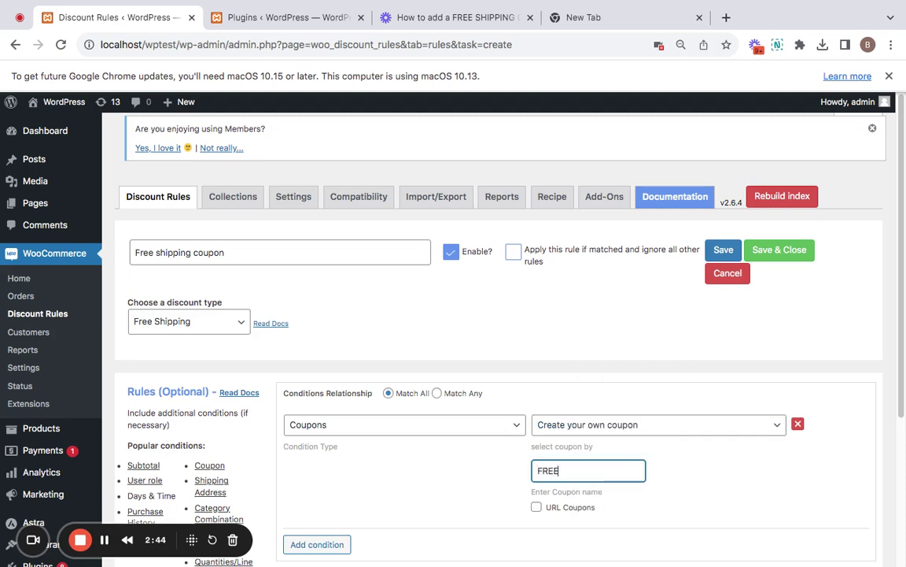
text(IPP)
click(731, 251)
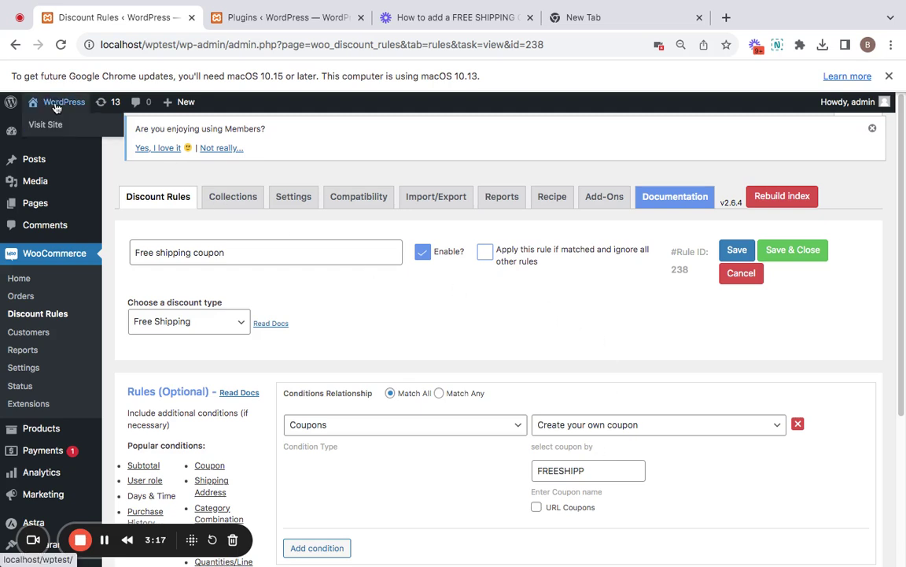
right_click(56, 107)
- Open the storefront in a new tab and scroll to the product list
click(71, 108)
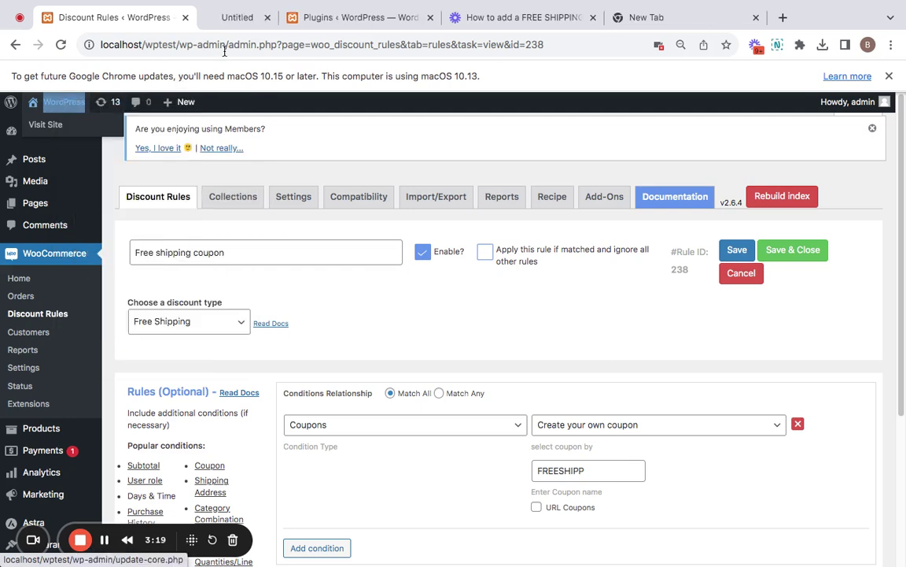
click(252, 18)
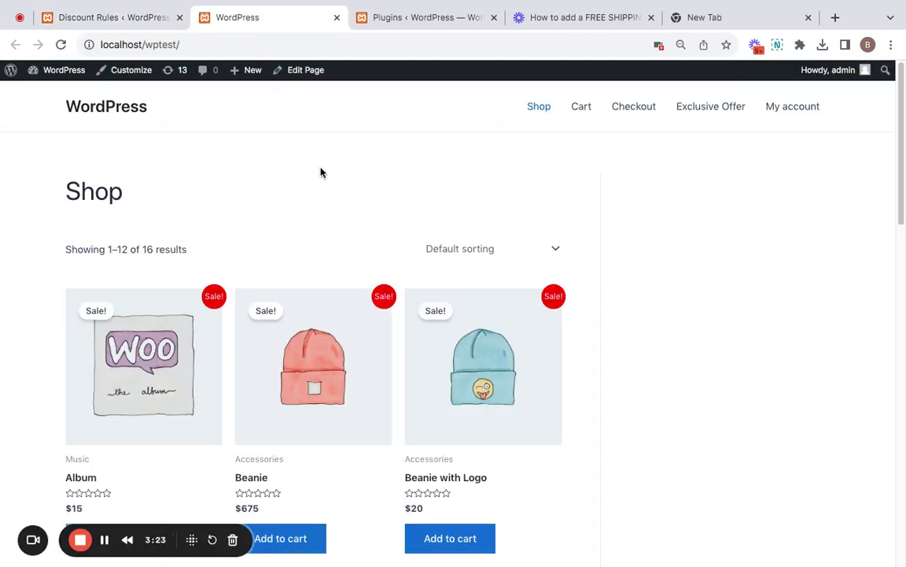
scroll(351, 306, down, 2)
scroll(333, 371, down, 1)
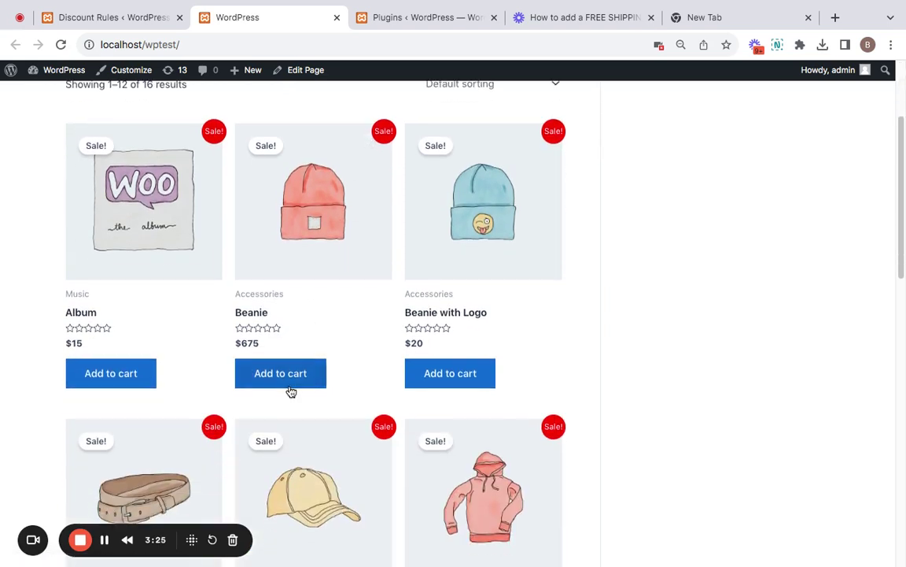
- Add the Beanie ($675) and Cap ($2,100) to the cart and view the cart
click(290, 386)
scroll(366, 341, down, 3)
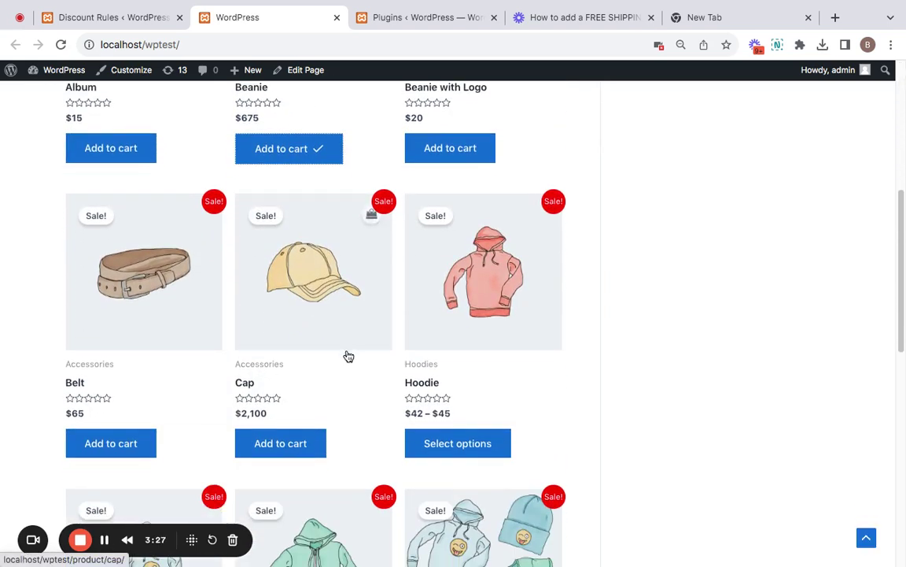
click(281, 443)
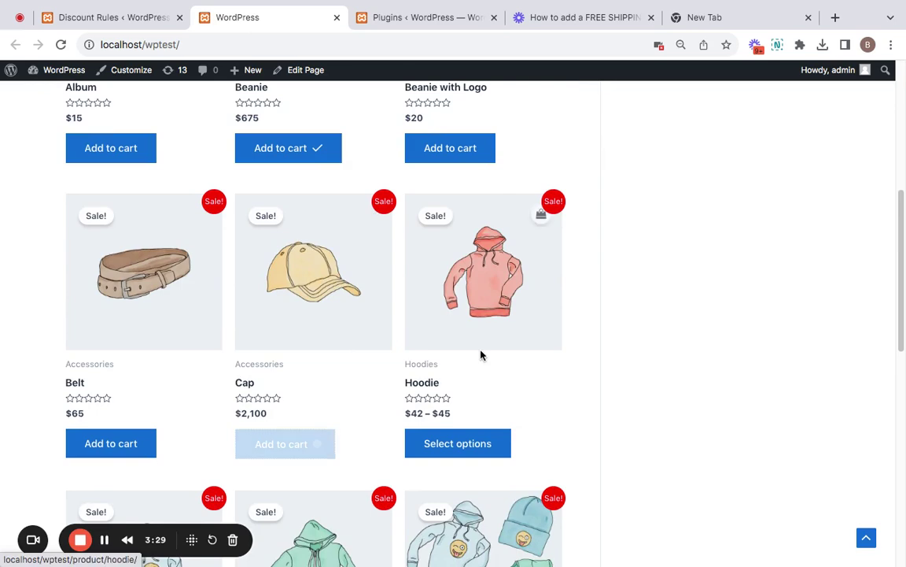
scroll(481, 354, up, 5)
click(577, 109)
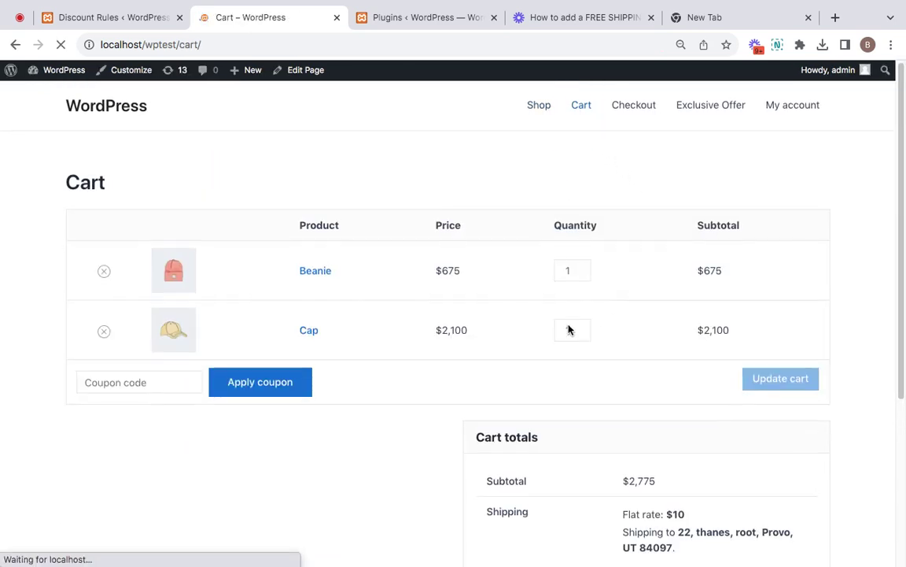
scroll(662, 411, down, 1)
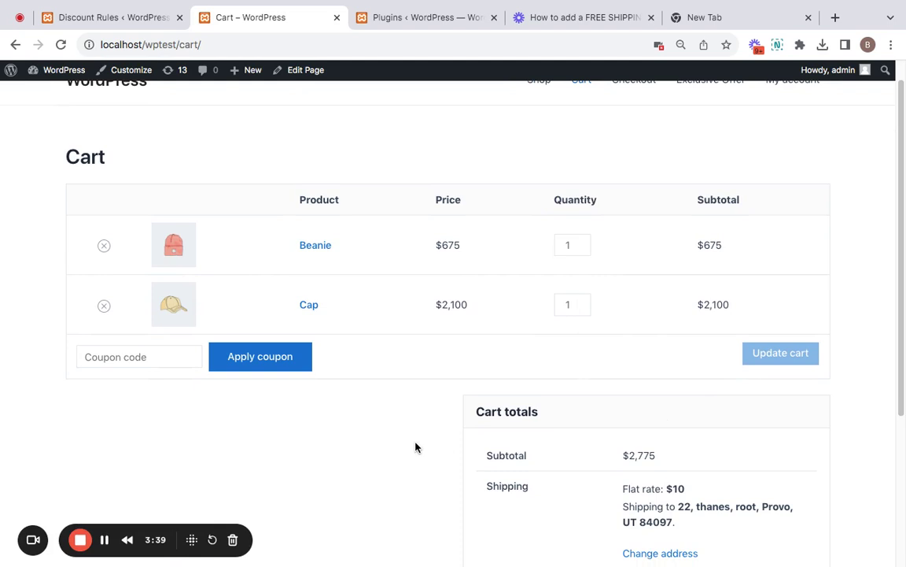
- Apply coupon Freeshipp and confirm shipping becomes free, keeping the total at $2,775
click(124, 358)
text(free)
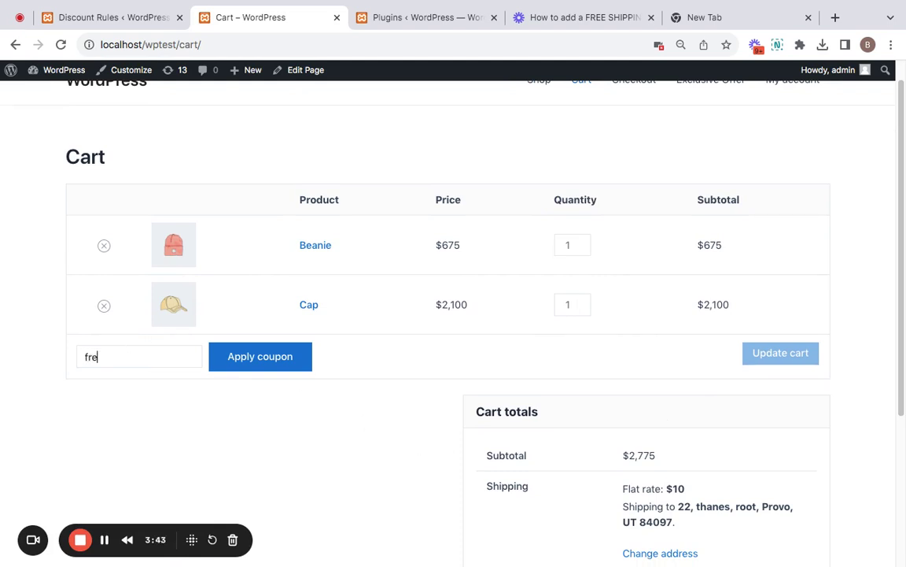
key(BackSpace)
key(BackSpace)
key(BackSpace)
key(BackSpace)
text(Freeshipp)
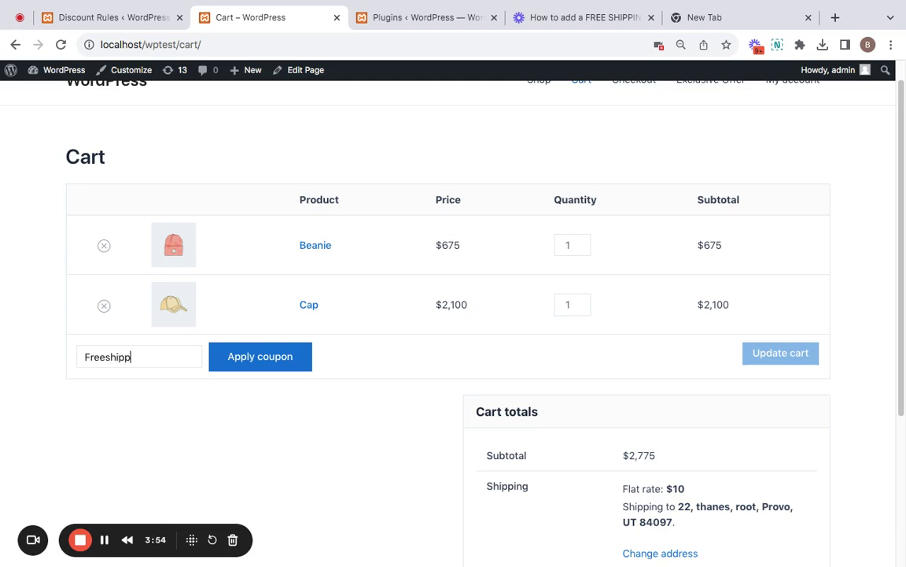
click(262, 370)
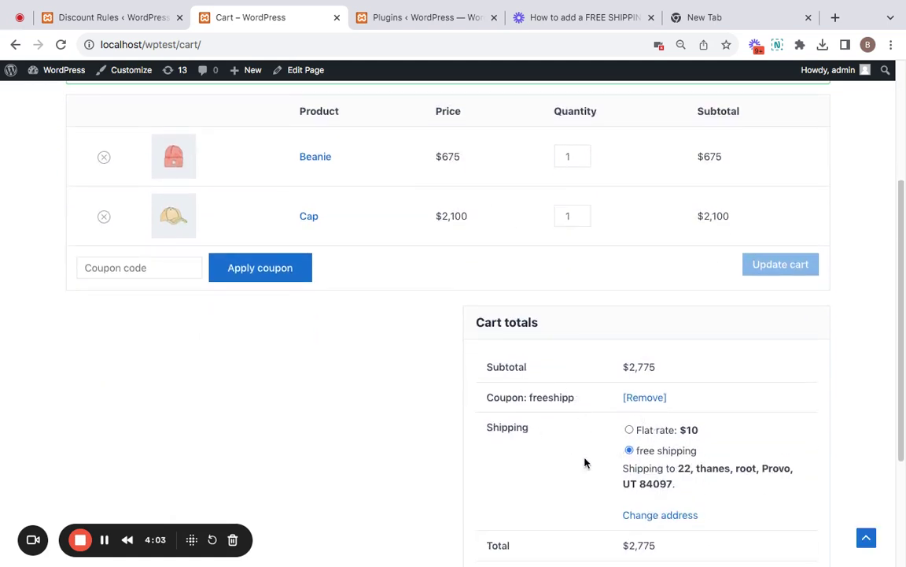
drag(606, 451, 716, 486)
click(760, 428)
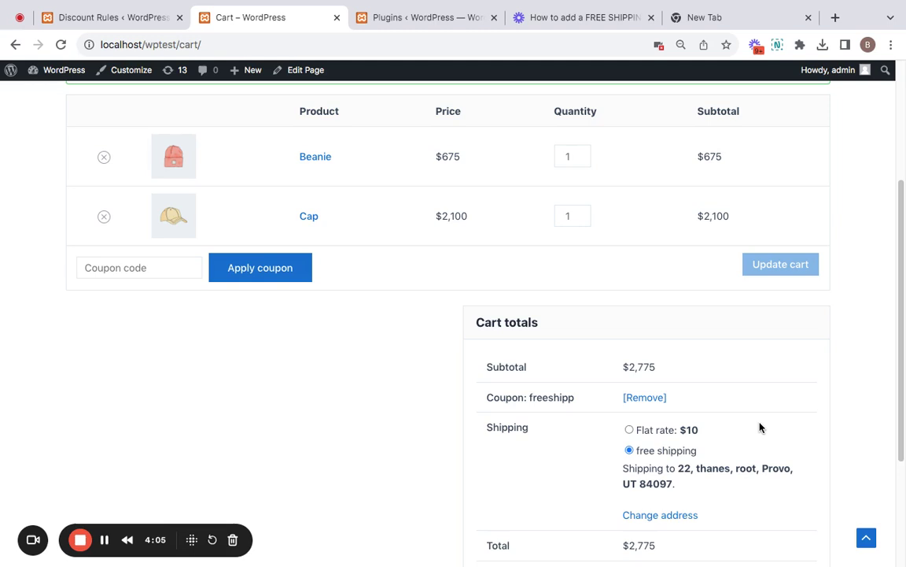